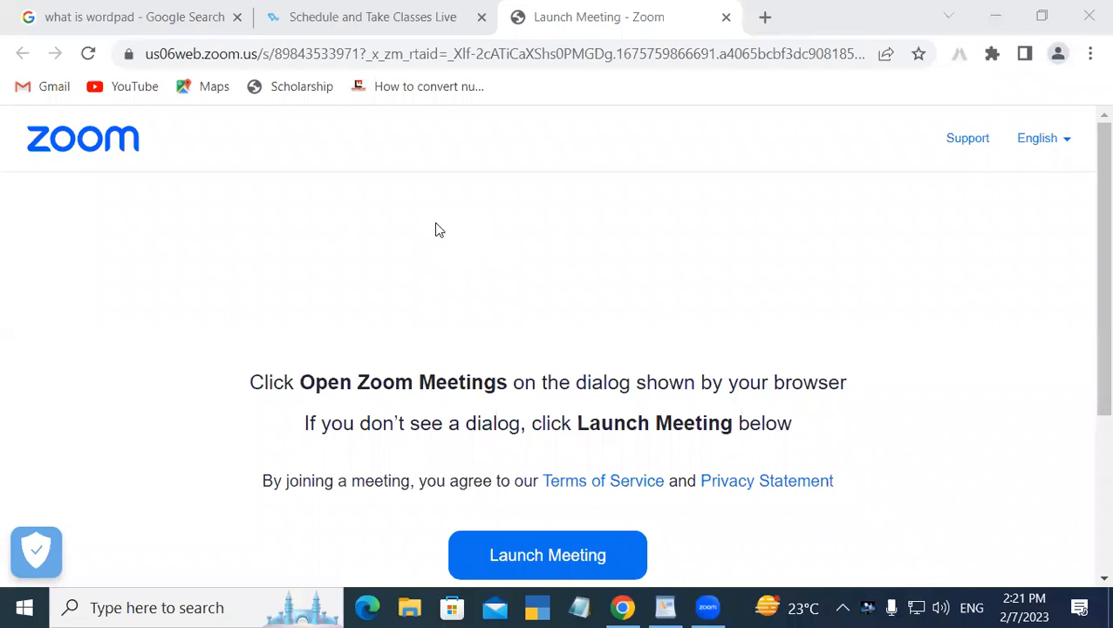
Switch to WordPad and, on a new line below the paragraph, type (a+b) followed by a superscript 2
{"action": "left_click", "coordinate": [665, 608]}
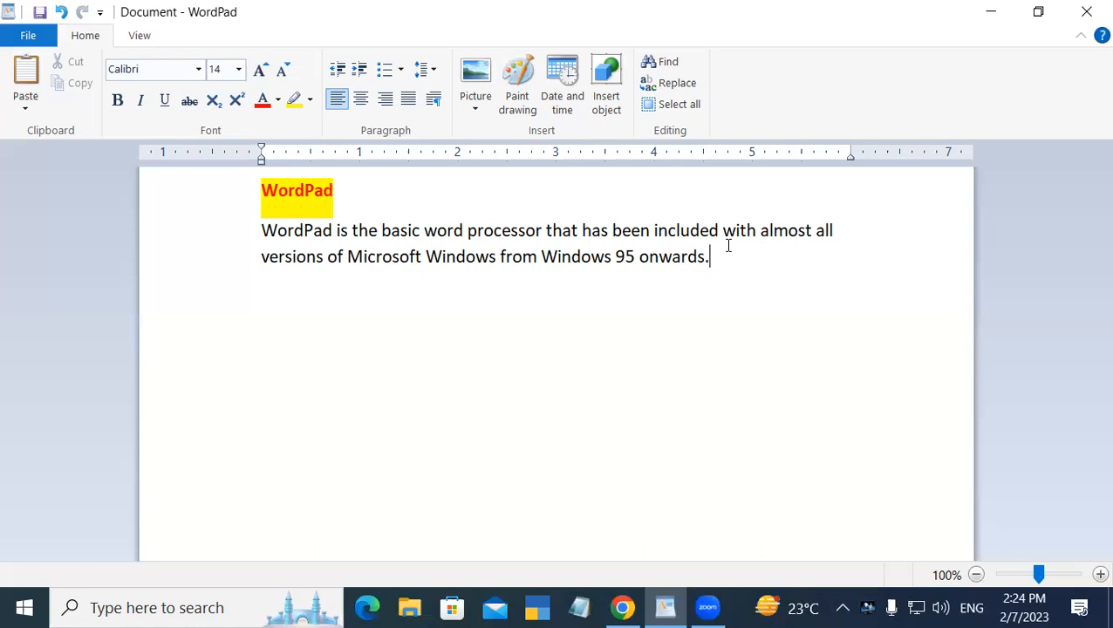
{"action": "key", "text": "Return"}
{"action": "type", "text": "(a+b"}
{"action": "type", "text": ")2"}
{"action": "key", "text": "BackSpace"}
{"action": "left_click_drag", "start_coordinate": [301, 297], "coordinate": [252, 296]}
{"action": "left_click", "coordinate": [249, 298]}
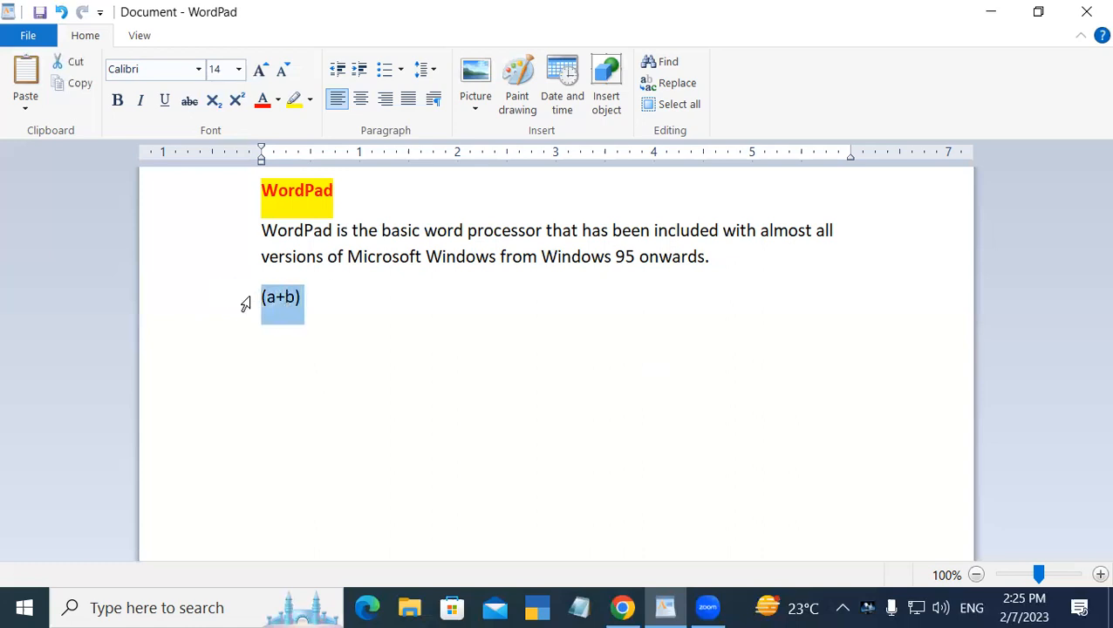
{"action": "left_click", "coordinate": [303, 314]}
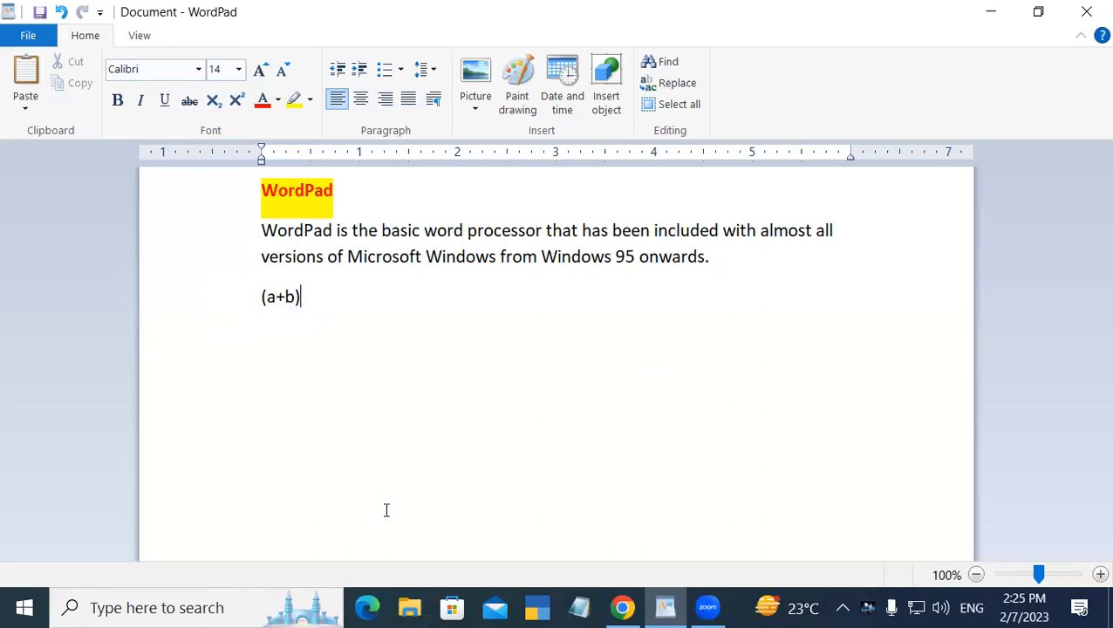
{"action": "left_click", "coordinate": [239, 100]}
{"action": "type", "text": "2"}
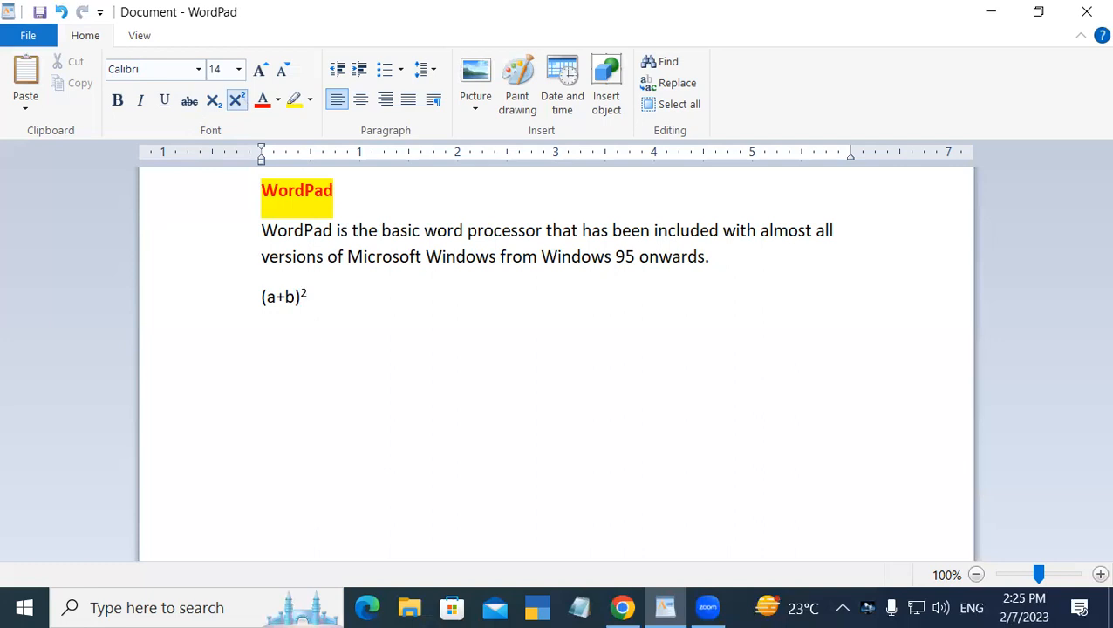
Enlarge the font of the formula line to 20
{"action": "left_click_drag", "start_coordinate": [316, 294], "coordinate": [260, 298]}
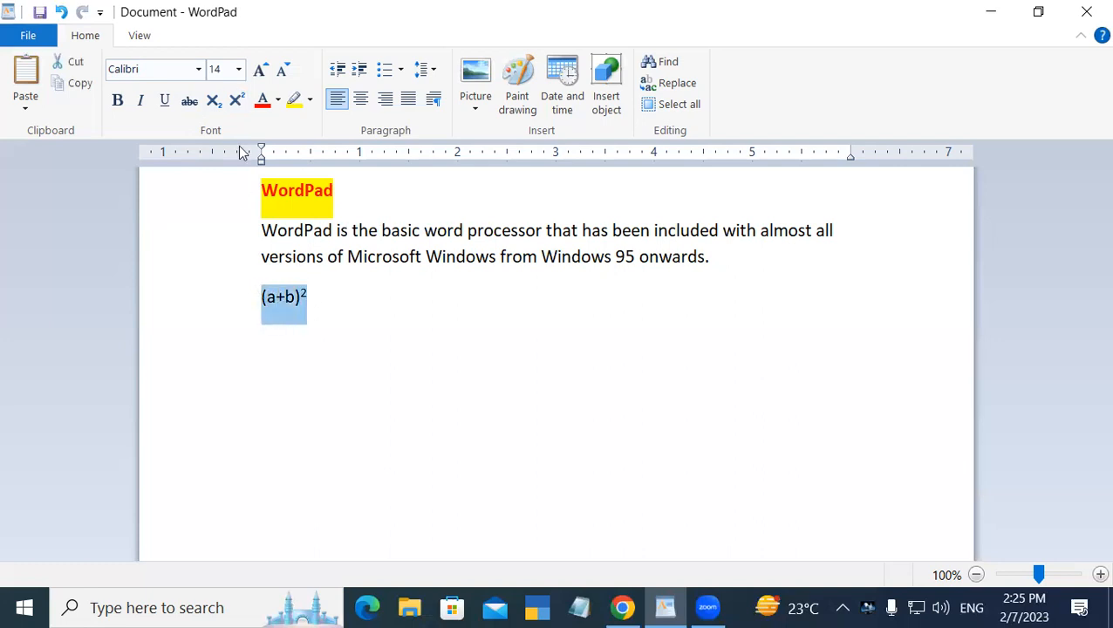
{"action": "left_click", "coordinate": [260, 70]}
{"action": "left_click", "coordinate": [260, 70]}
{"action": "left_click", "coordinate": [260, 70]}
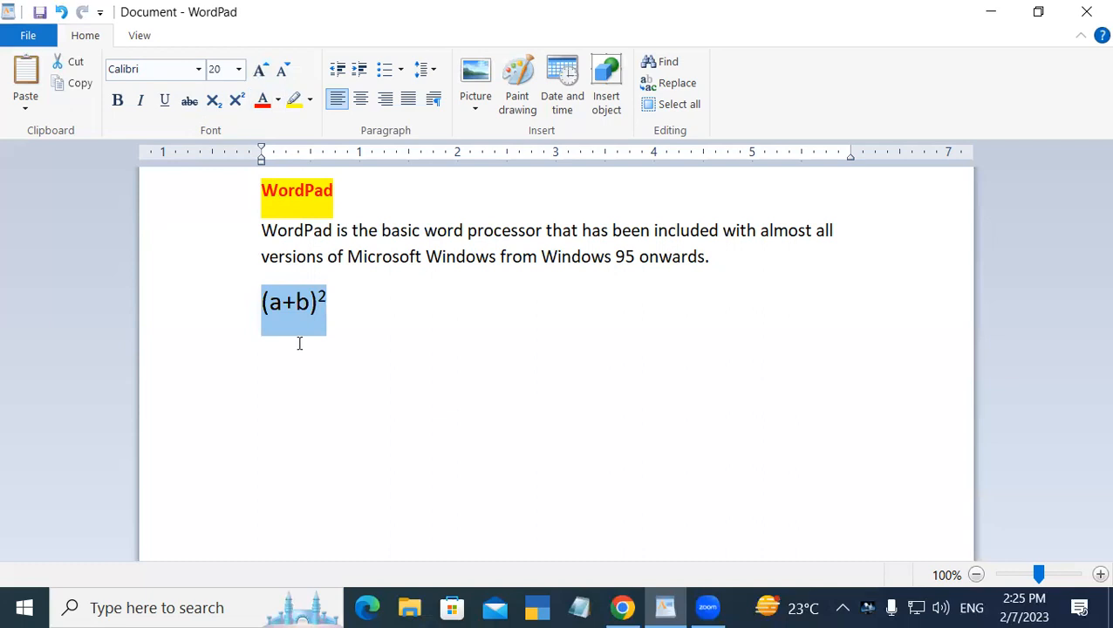
{"action": "left_click", "coordinate": [338, 321]}
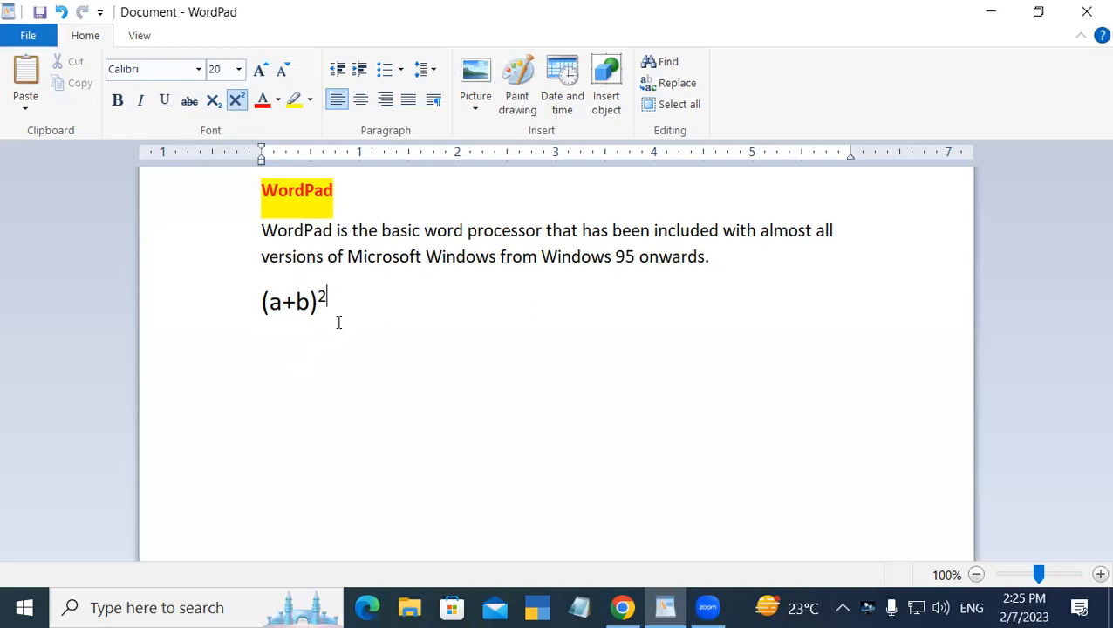
Turn superscript off and continue the formula with =a2+b2+2ab
{"action": "left_click", "coordinate": [238, 102]}
{"action": "type", "text": "="}
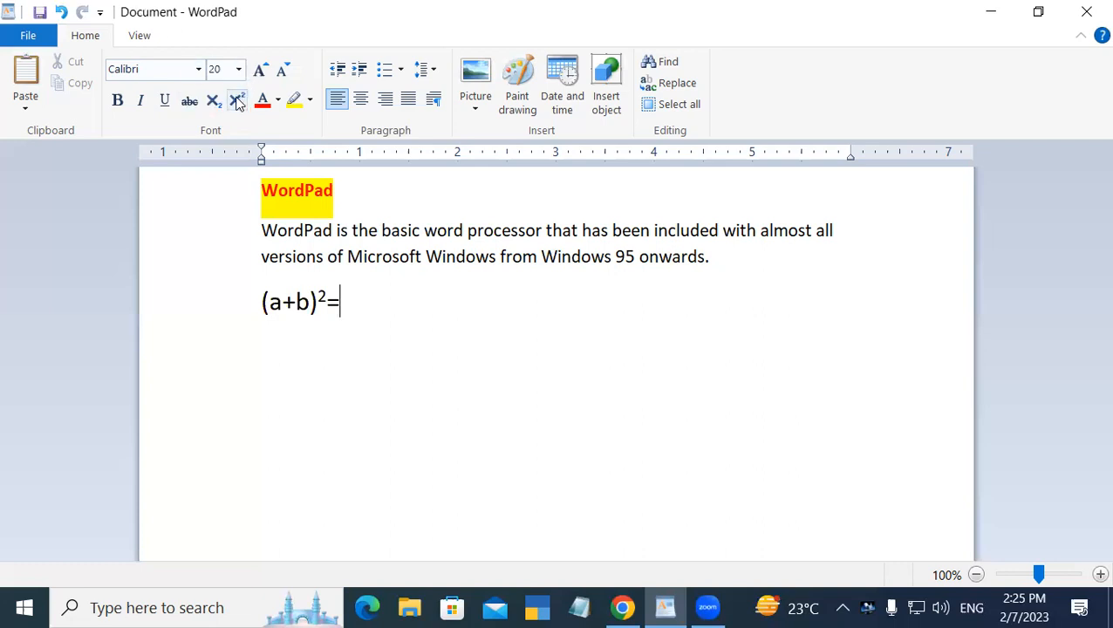
{"action": "key", "text": "BackSpace"}
{"action": "left_click", "coordinate": [235, 102]}
{"action": "left_click", "coordinate": [235, 101]}
{"action": "type", "text": "=a2+b2+"}
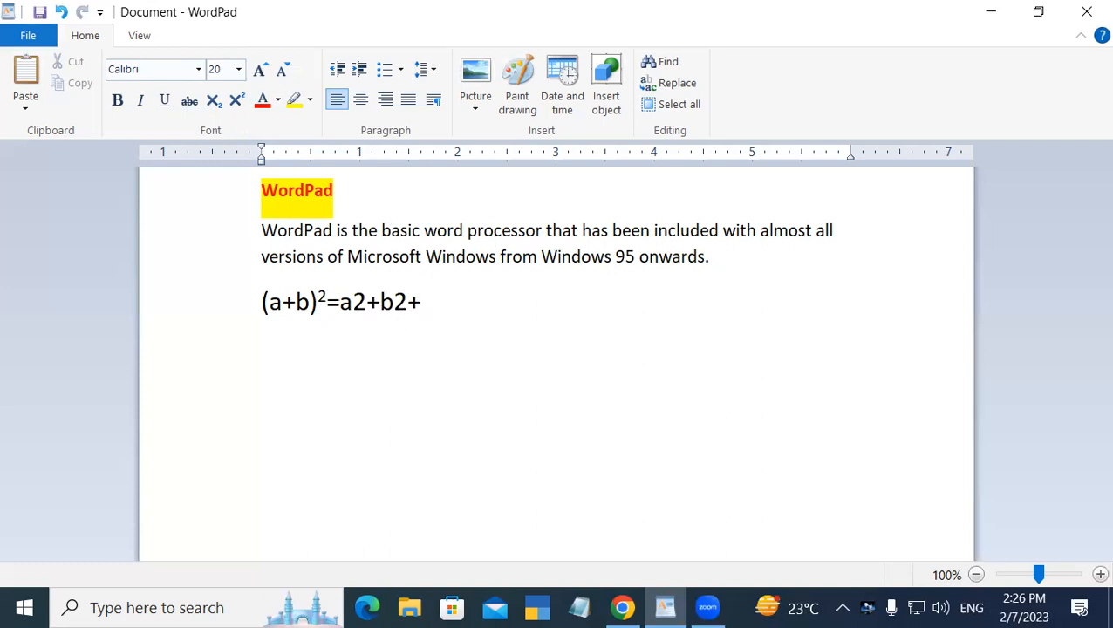
{"action": "type", "text": "2ab"}
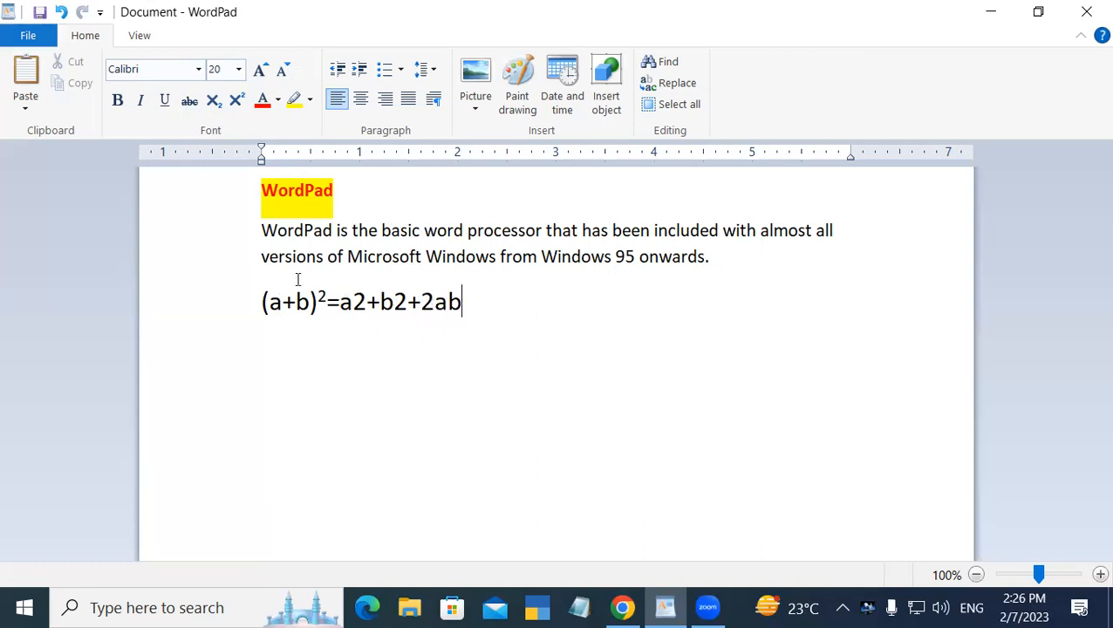
Make the 2 after a and the 2 after b superscripts in the formula
{"action": "double_click", "coordinate": [357, 300]}
{"action": "left_click", "coordinate": [354, 300]}
{"action": "left_click_drag", "start_coordinate": [354, 300], "coordinate": [365, 300]}
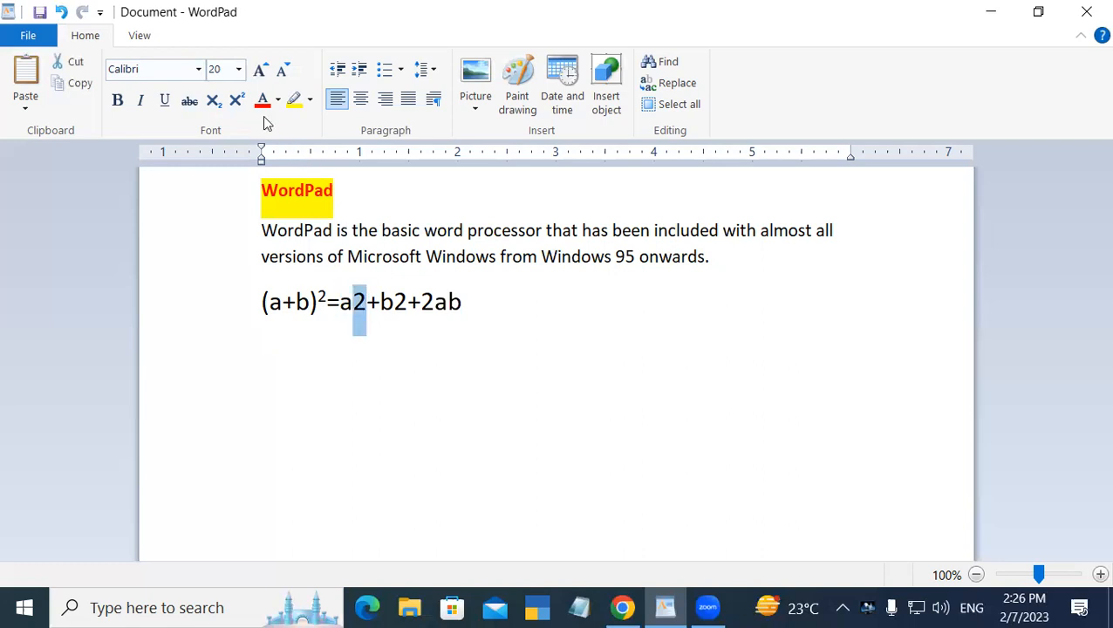
{"action": "left_click", "coordinate": [237, 101]}
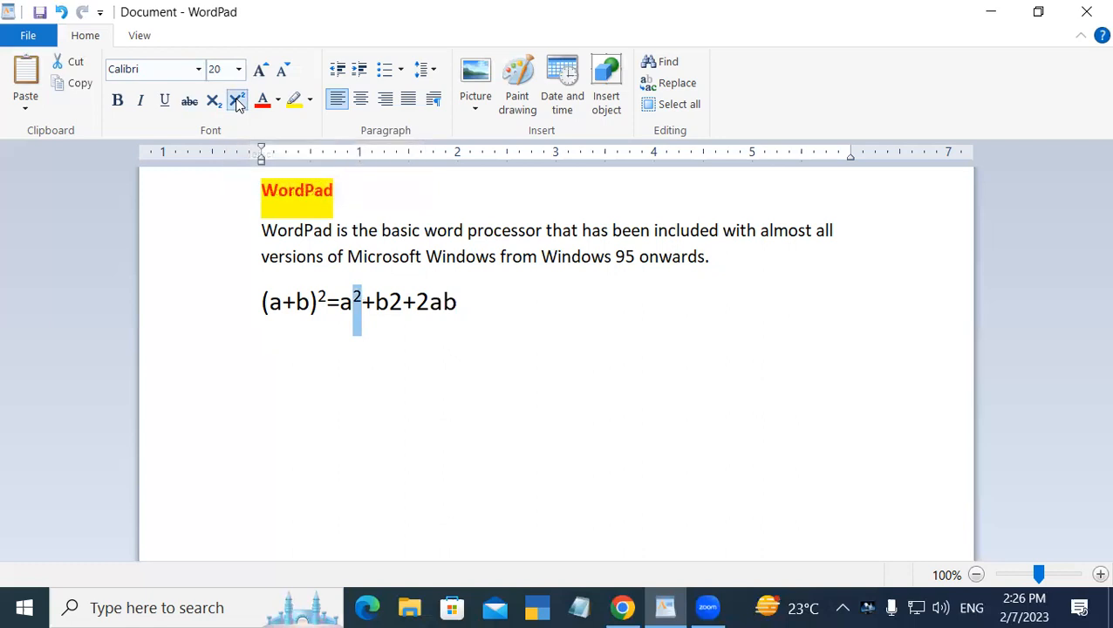
{"action": "left_click", "coordinate": [445, 402]}
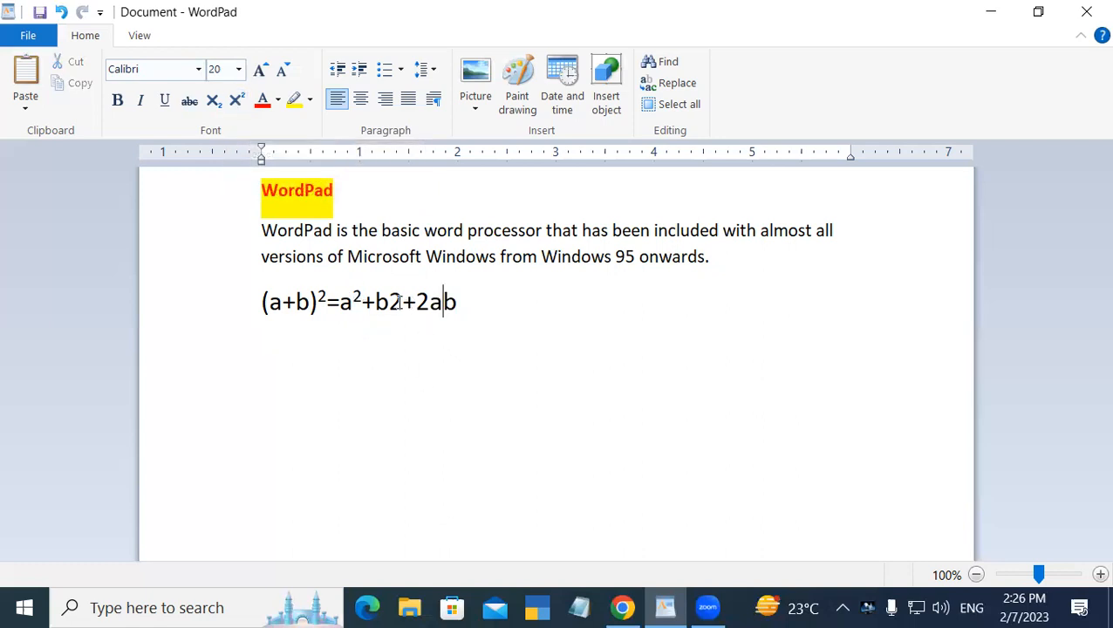
{"action": "left_click_drag", "start_coordinate": [389, 302], "coordinate": [407, 302]}
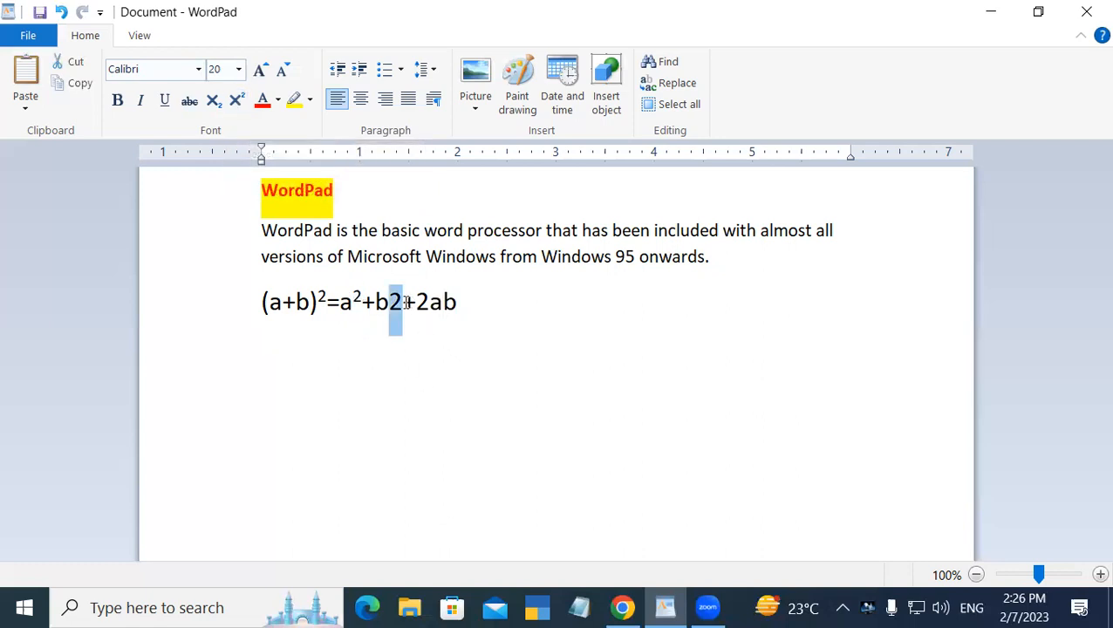
{"action": "left_click", "coordinate": [237, 101]}
{"action": "left_click", "coordinate": [486, 356]}
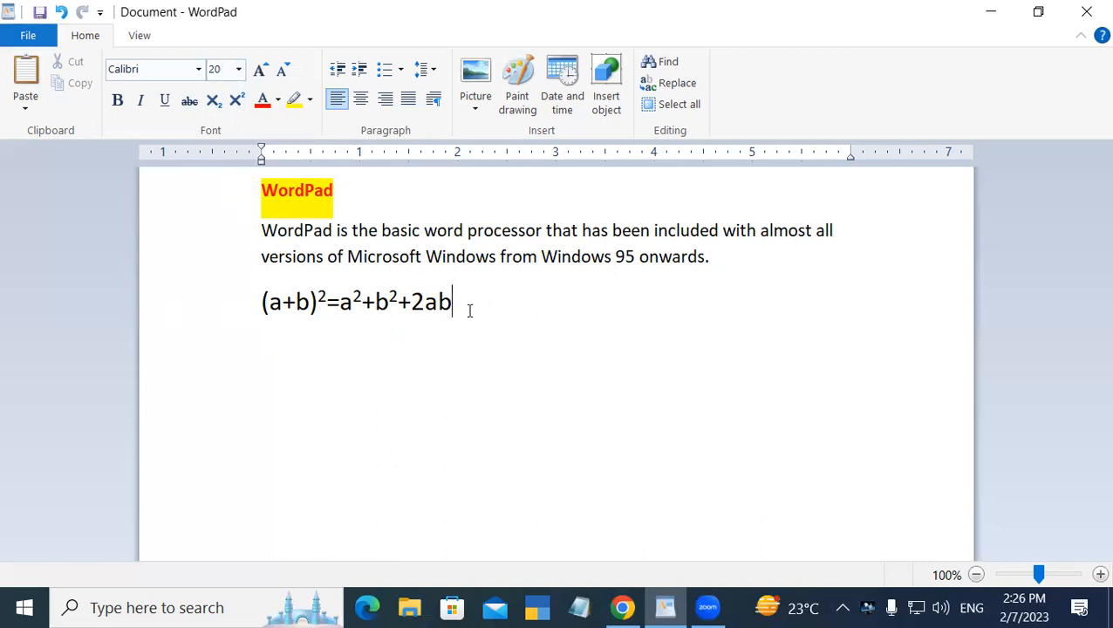
Type (superscript) after the formula
{"action": "type", "text": "(superscript"}
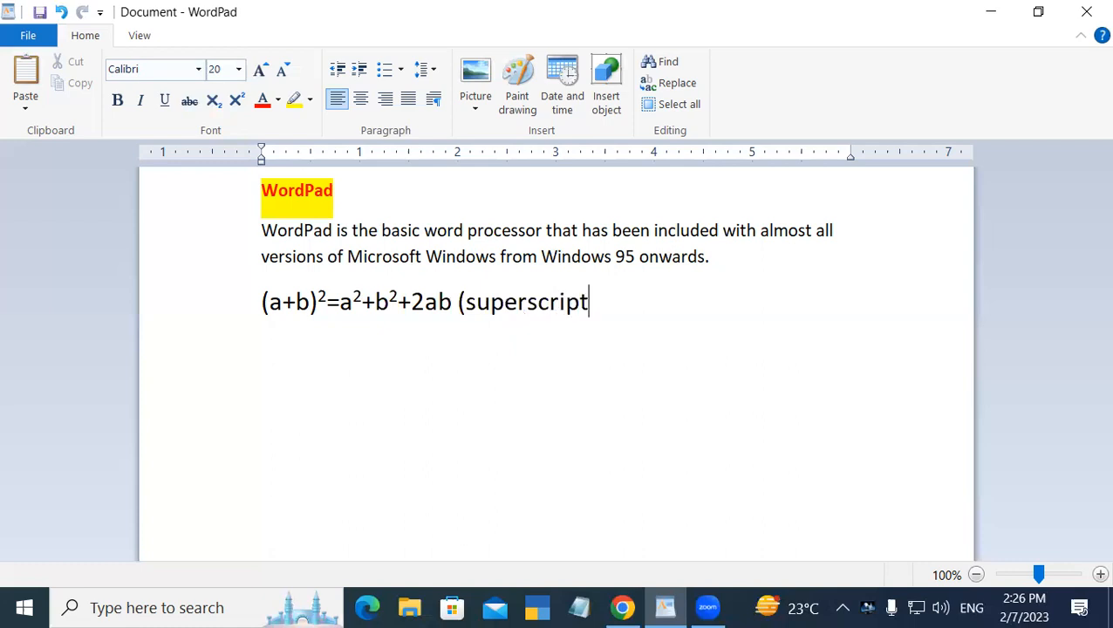
{"action": "type", "text": ")"}
On a new line type Class 9 with a superscript th, then turn superscript off
{"action": "key", "text": "Return"}
{"action": "type", "text": "Class"}
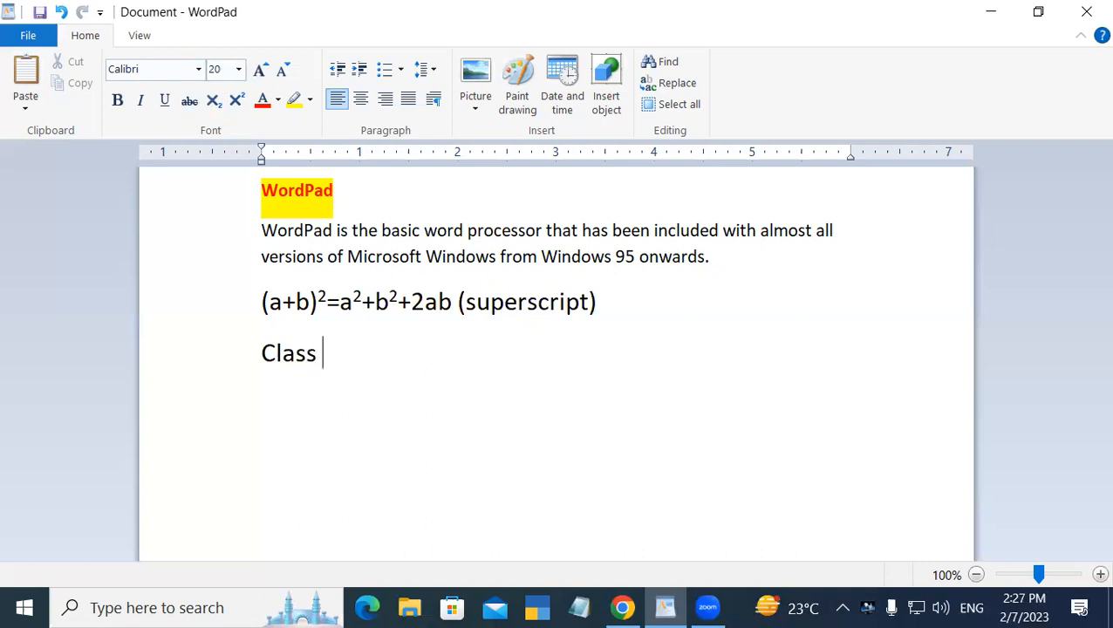
{"action": "type", "text": " 9th"}
{"action": "key", "text": "BackSpace"}
{"action": "key", "text": "BackSpace"}
{"action": "left_click", "coordinate": [235, 103]}
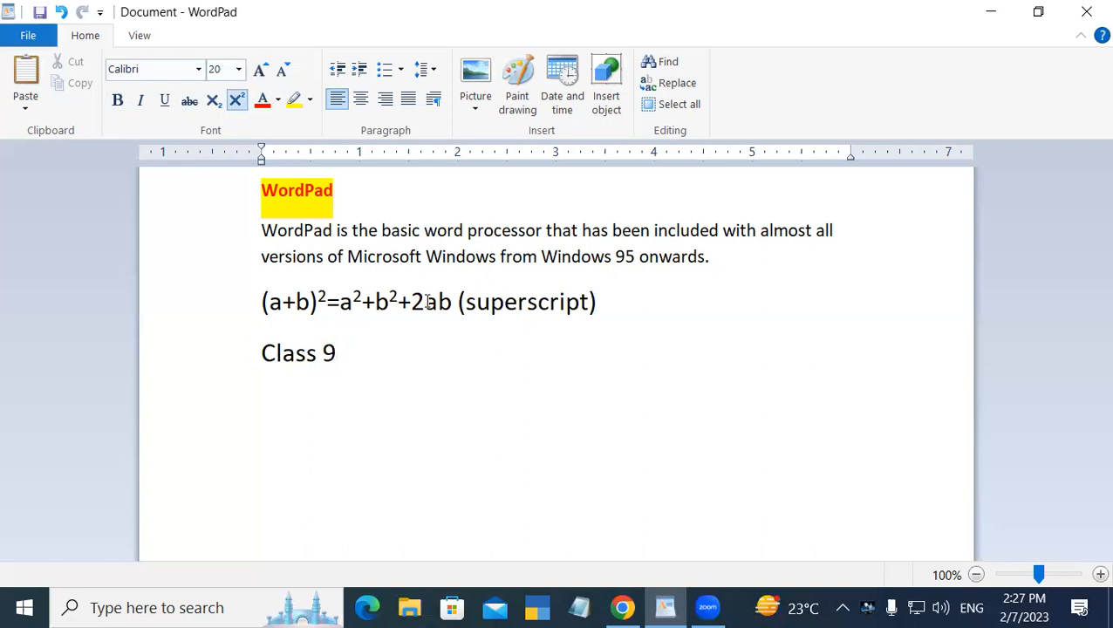
{"action": "type", "text": "th"}
{"action": "left_click", "coordinate": [236, 100]}
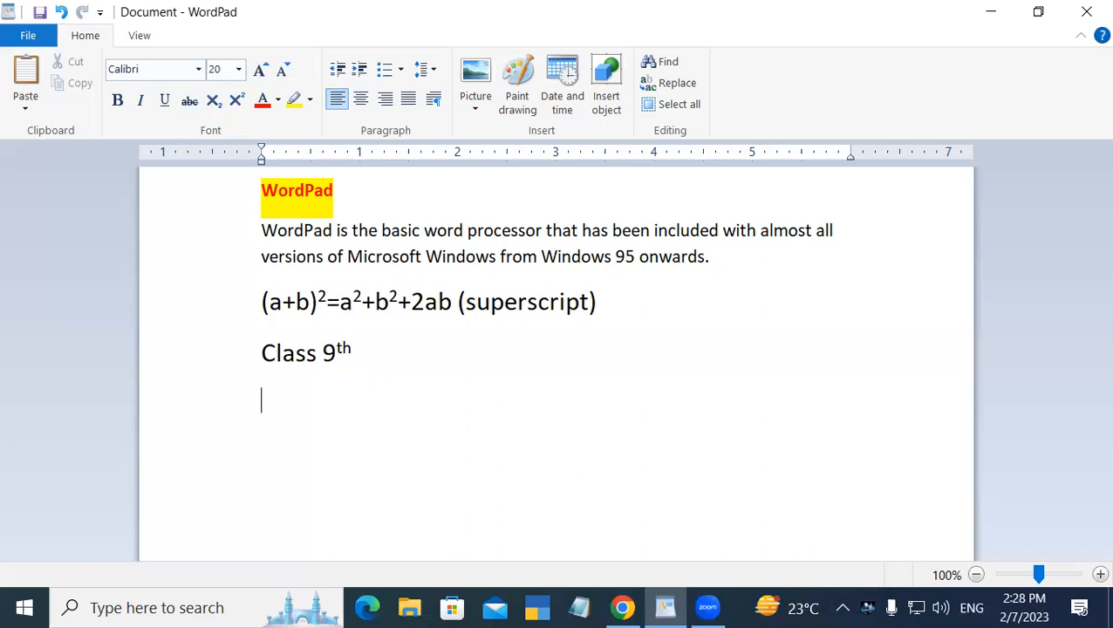
On the next line type 10th,9th with each th as a superscript
{"action": "type", "text": "10"}
{"action": "key", "text": "ctrl+shift+equal"}
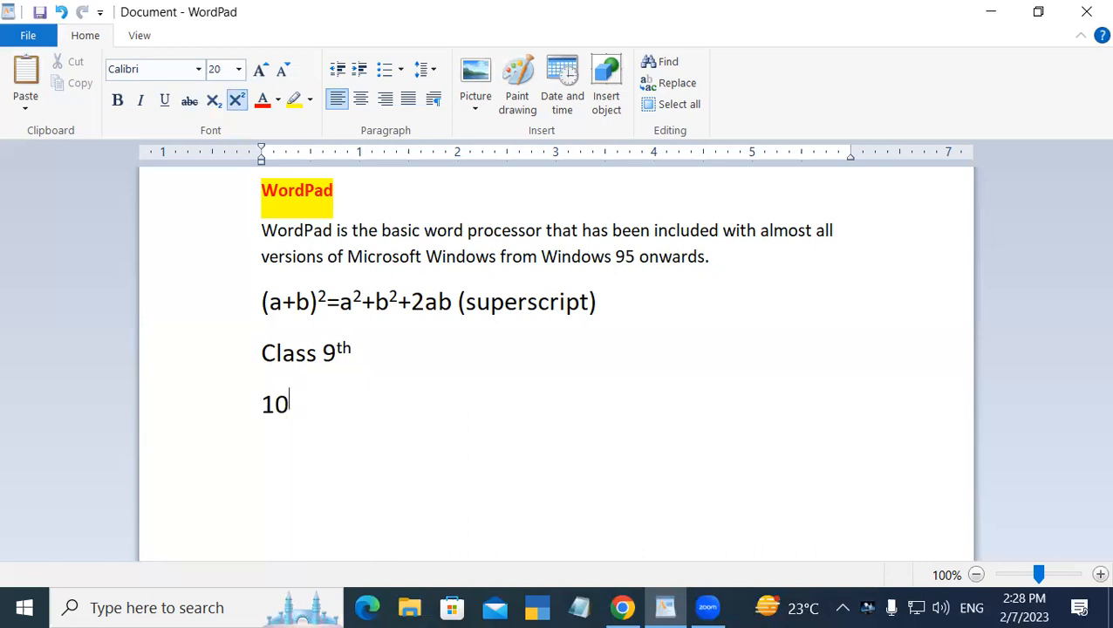
{"action": "type", "text": "th"}
{"action": "key", "text": "ctrl+shift+equal"}
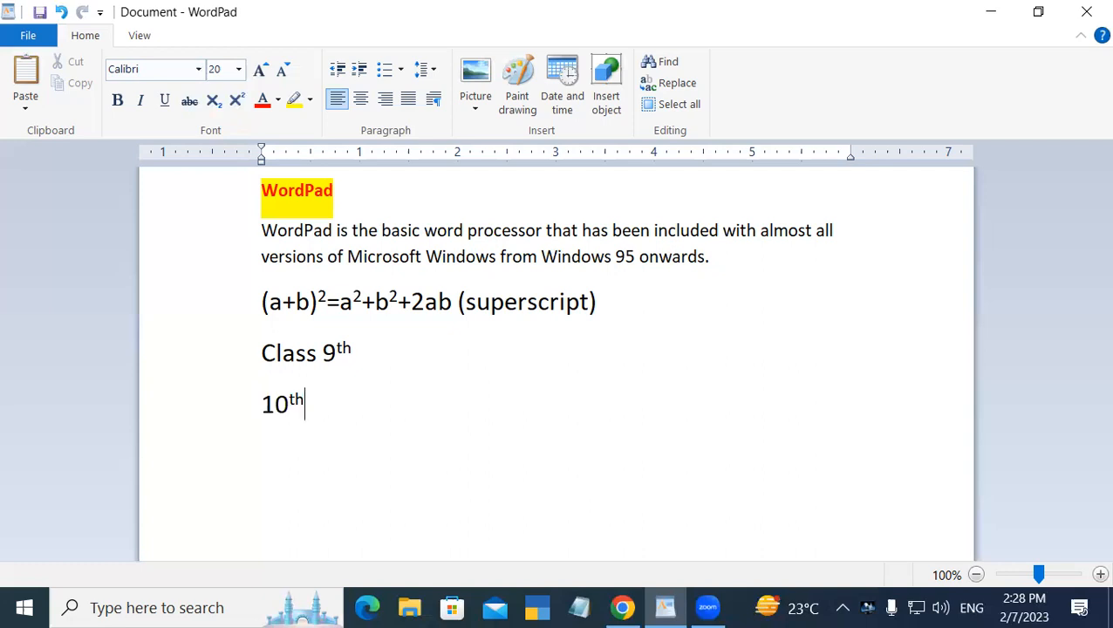
{"action": "type", "text": ",9"}
{"action": "key", "text": "ctrl+shift+equal"}
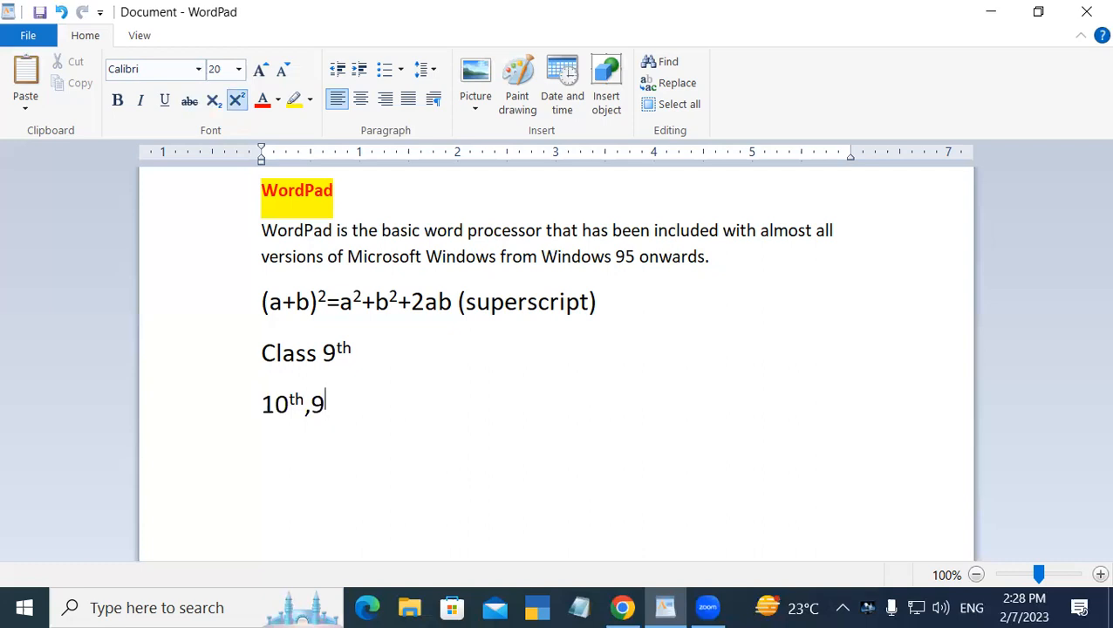
{"action": "type", "text": "th"}
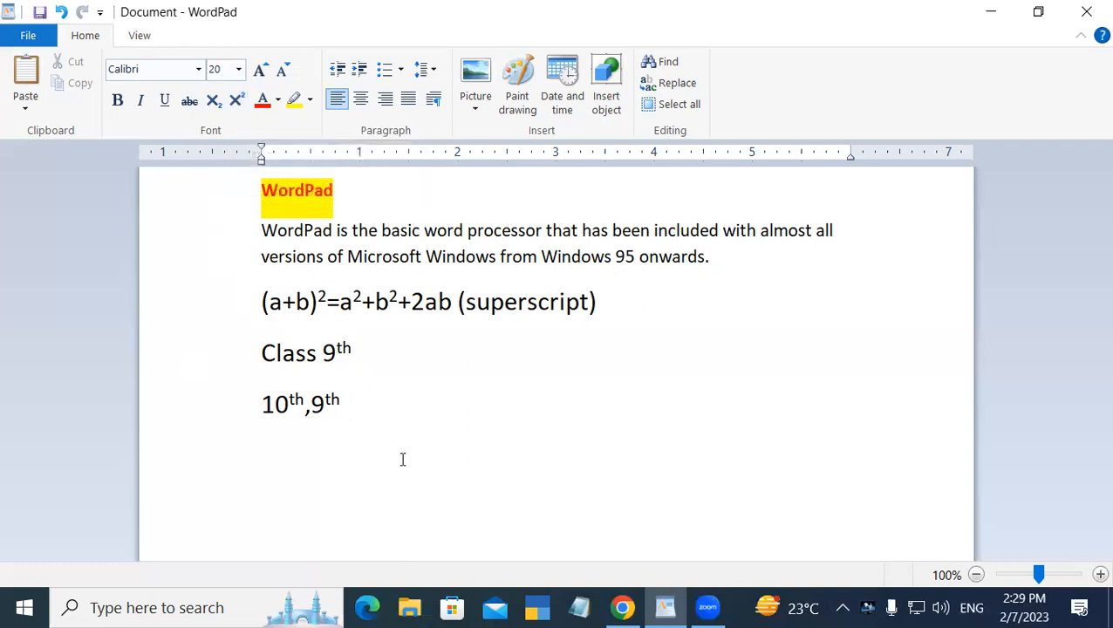
Start a new line with (a+b) followed by a superscript 2, then turn superscript off
{"action": "key", "text": "Return"}
{"action": "left_click", "coordinate": [266, 455]}
{"action": "type", "text": "(a+b)"}
{"action": "left_click", "coordinate": [238, 98]}
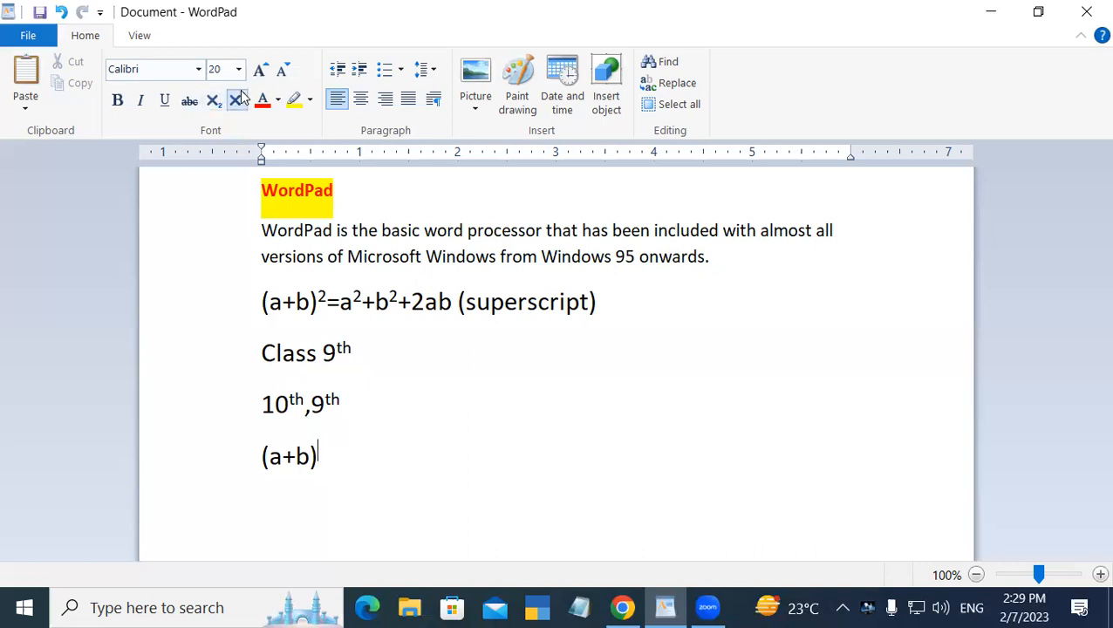
{"action": "type", "text": "2"}
{"action": "left_click", "coordinate": [238, 100]}
Continue the new formula with =a2+b2+2ab
{"action": "type", "text": "=a2+"}
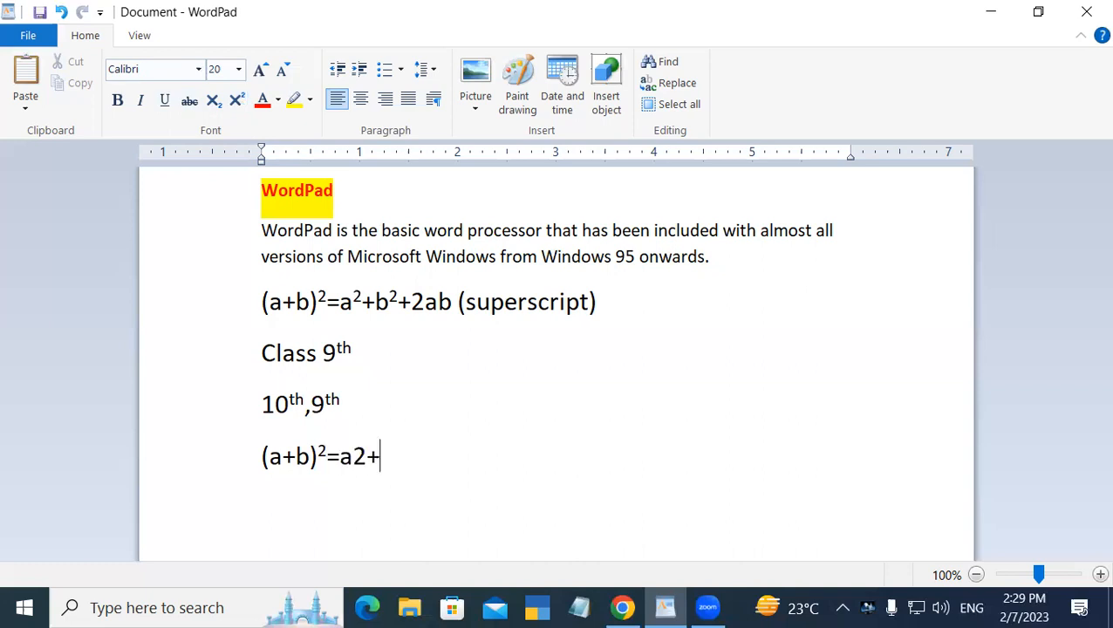
{"action": "type", "text": "b2+2"}
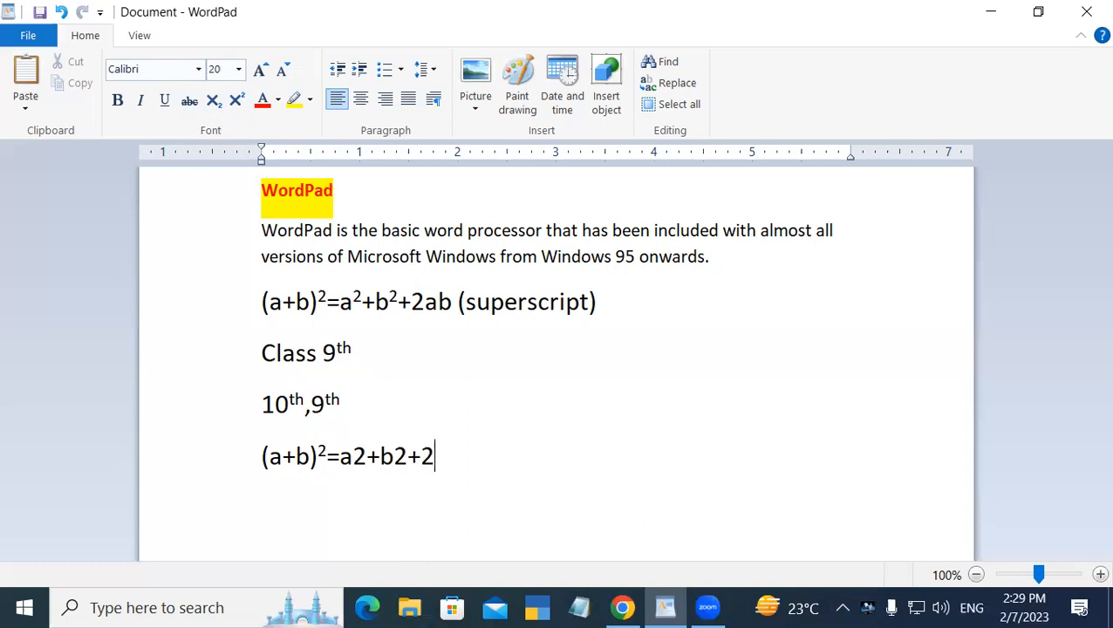
{"action": "type", "text": "ab"}
Make the 2 after a and the 2 after b superscripts in the second formula
{"action": "left_click", "coordinate": [365, 458]}
{"action": "double_click", "coordinate": [364, 458]}
{"action": "left_click", "coordinate": [358, 459]}
{"action": "double_click", "coordinate": [358, 459]}
{"action": "left_click", "coordinate": [354, 458]}
{"action": "left_click_drag", "start_coordinate": [355, 458], "coordinate": [365, 466]}
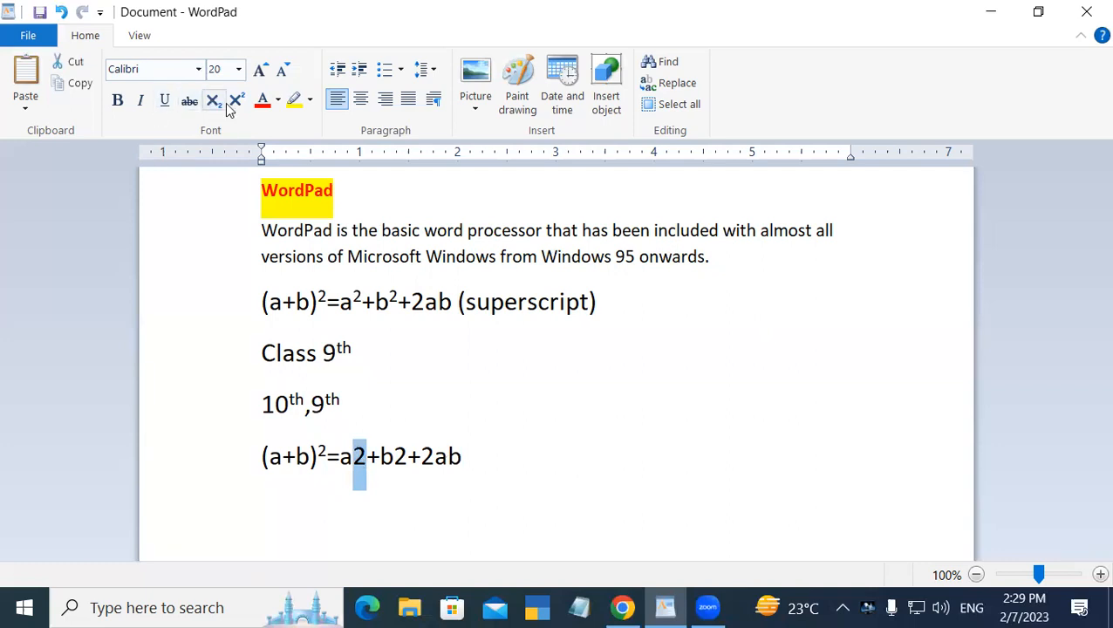
{"action": "left_click", "coordinate": [235, 101]}
{"action": "left_click", "coordinate": [397, 456]}
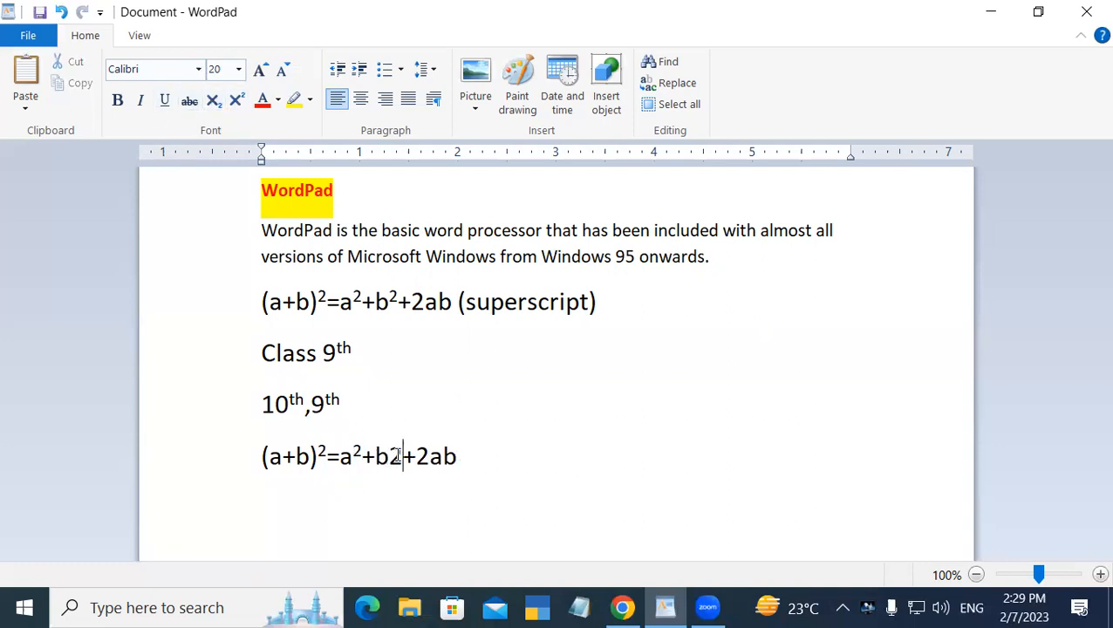
{"action": "left_click_drag", "start_coordinate": [394, 456], "coordinate": [403, 458]}
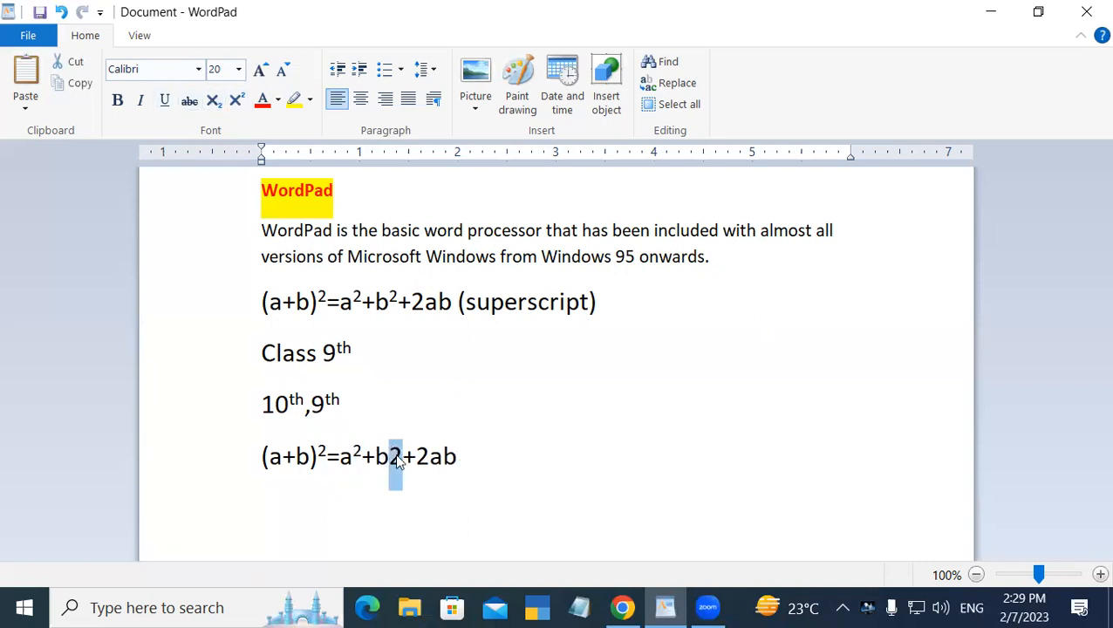
{"action": "left_click", "coordinate": [236, 101]}
{"action": "left_click", "coordinate": [543, 515]}
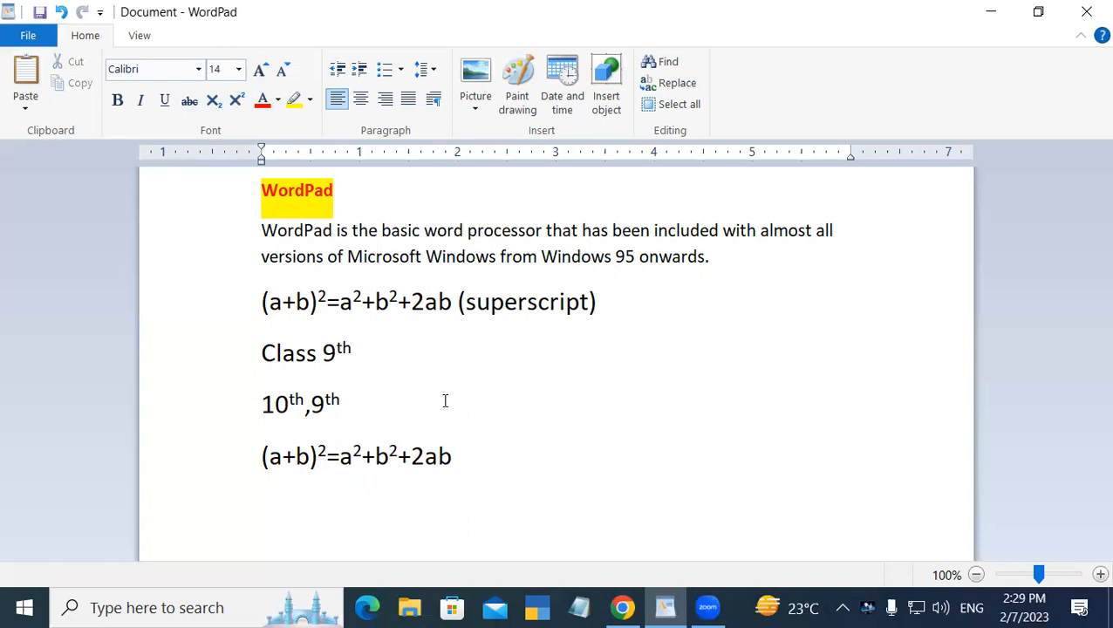
{"action": "type", "text": "a"}
{"action": "key", "text": "ctrl+shift+equal"}
{"action": "type", "text": "2"}
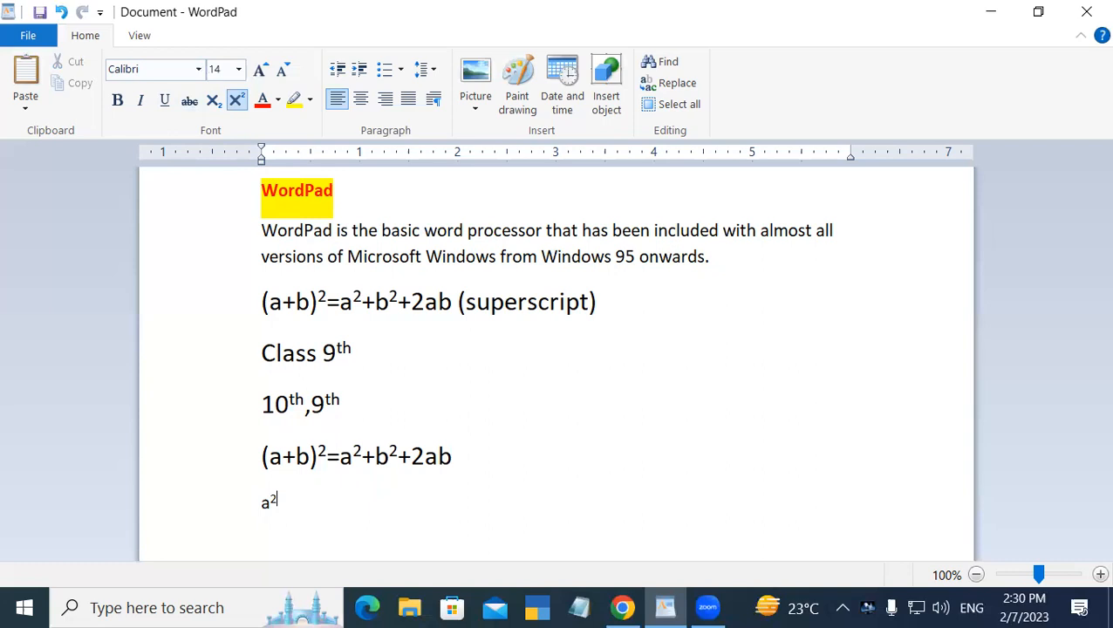
{"action": "key", "text": "BackSpace"}
{"action": "key", "text": "BackSpace"}
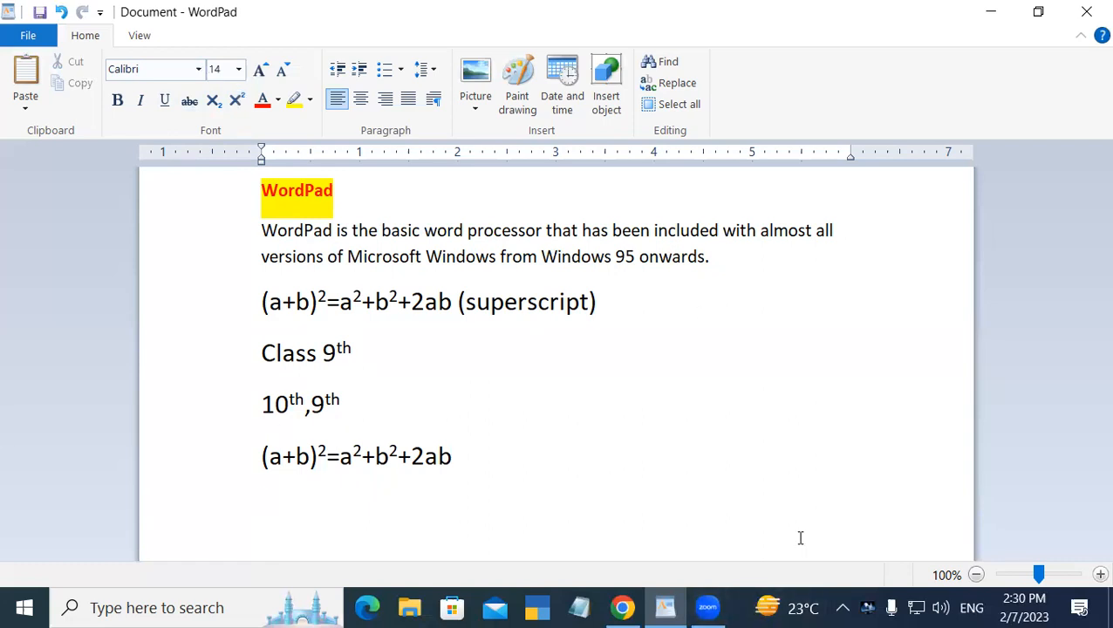
Add blank lines below and type Cl2
{"action": "key", "text": "Return"}
{"action": "key", "text": "Return"}
{"action": "key", "text": "Return"}
{"action": "key", "text": "Return"}
{"action": "key", "text": "Return"}
{"action": "key", "text": "Return"}
{"action": "key", "text": "Return"}
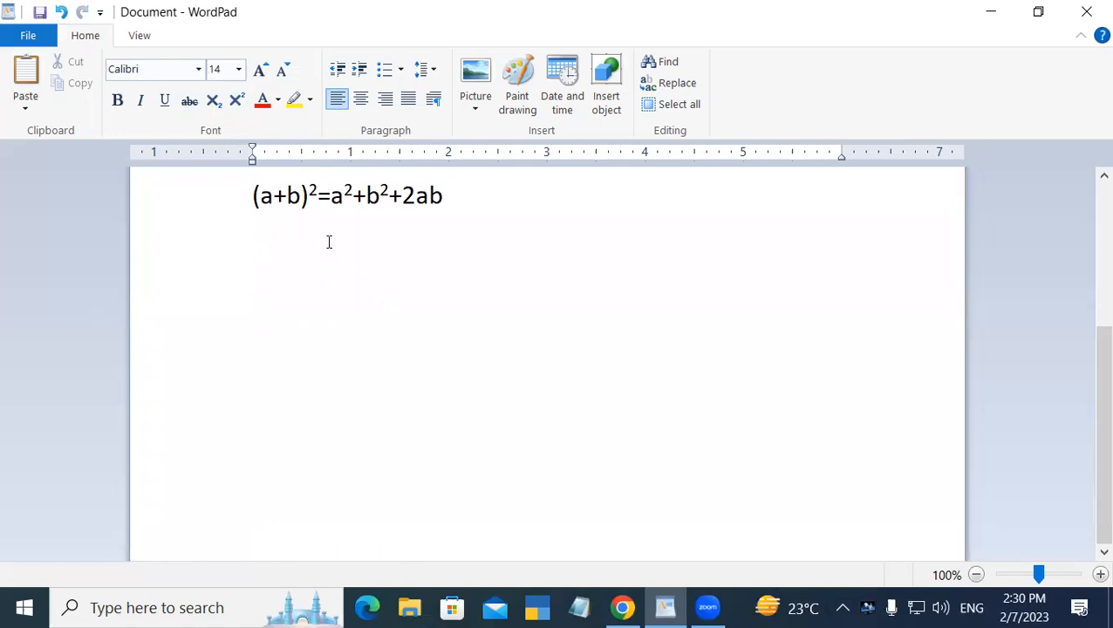
{"action": "left_click", "coordinate": [273, 250]}
{"action": "type", "text": "c"}
{"action": "key", "text": "BackSpace"}
{"action": "type", "text": "c"}
{"action": "type", "text": "l"}
{"action": "type", "text": "2"}
Make the 2 in Cl2 a subscript
{"action": "left_click_drag", "start_coordinate": [266, 247], "coordinate": [277, 249]}
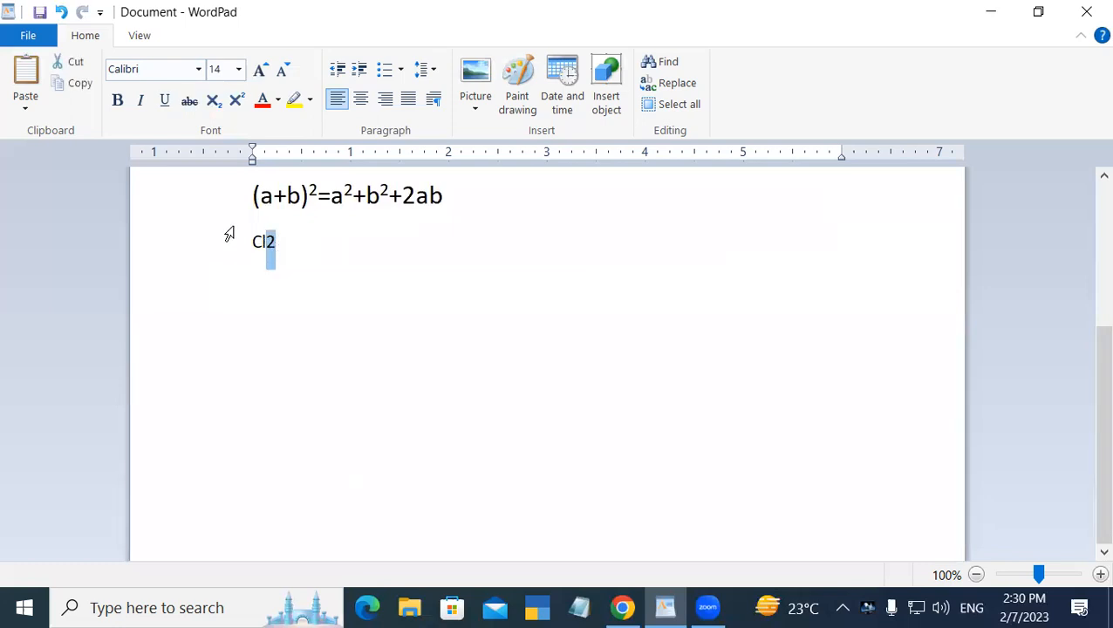
{"action": "left_click", "coordinate": [212, 101]}
{"action": "left_click", "coordinate": [293, 313]}
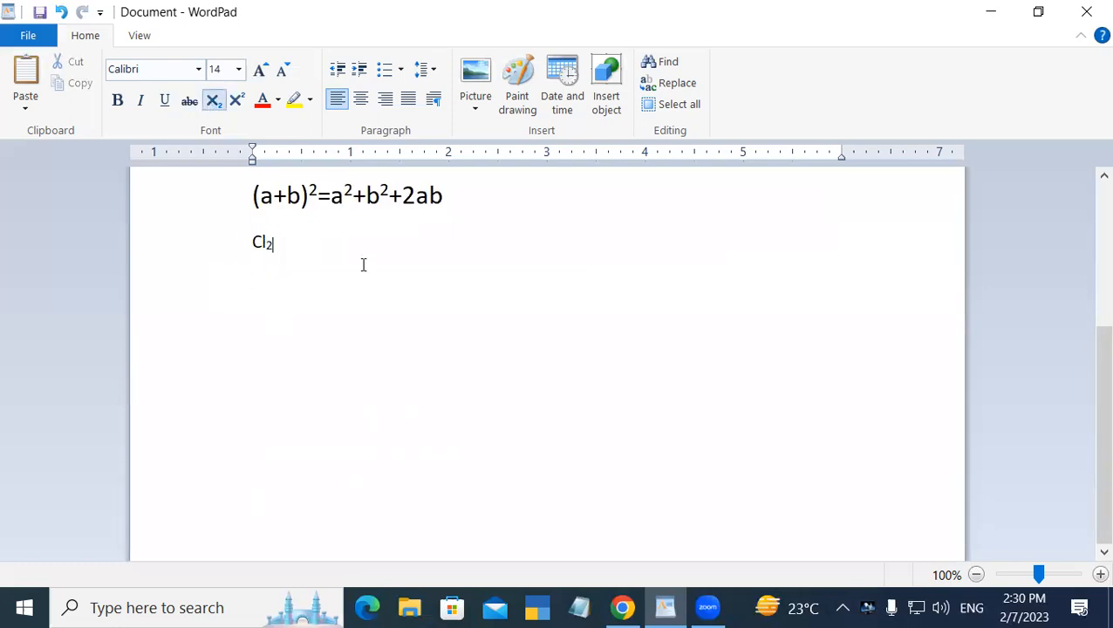
Enlarge the font of the Cl2 line to 24
{"action": "left_click_drag", "start_coordinate": [301, 242], "coordinate": [208, 246]}
{"action": "left_click", "coordinate": [267, 70]}
{"action": "left_click", "coordinate": [267, 70]}
{"action": "left_click", "coordinate": [267, 70]}
{"action": "left_click", "coordinate": [267, 70]}
{"action": "left_click", "coordinate": [267, 69]}
{"action": "left_click", "coordinate": [301, 261]}
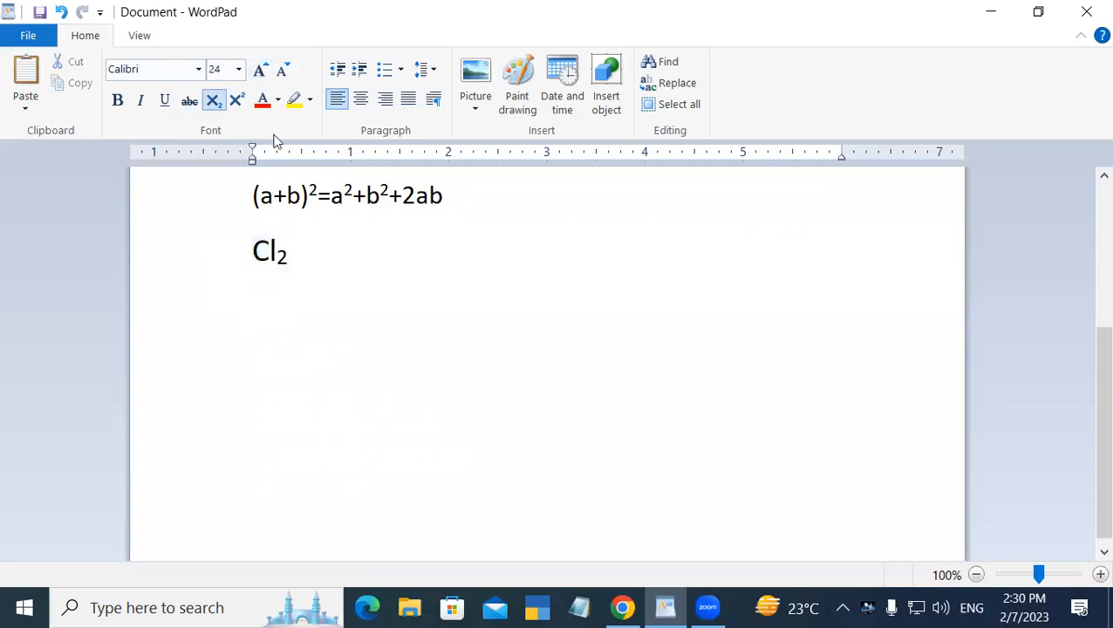
Turn subscript off, type +So, and add a subscript 4
{"action": "left_click", "coordinate": [214, 101]}
{"action": "type", "text": "+"}
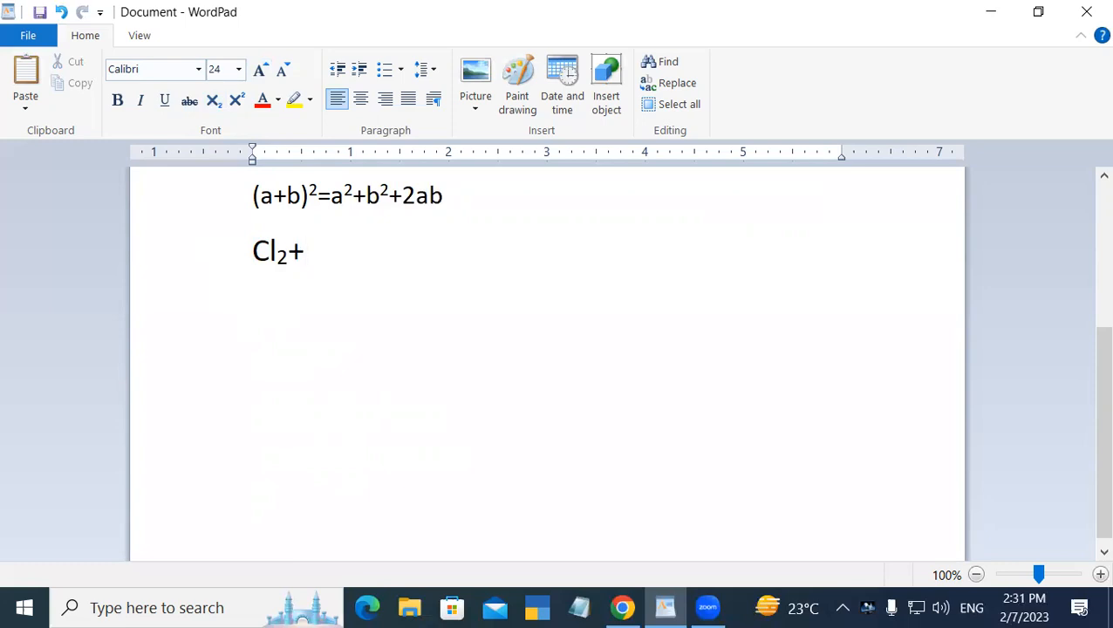
{"action": "type", "text": "s"}
{"action": "key", "text": "BackSpace"}
{"action": "type", "text": "So"}
{"action": "left_click", "coordinate": [214, 102]}
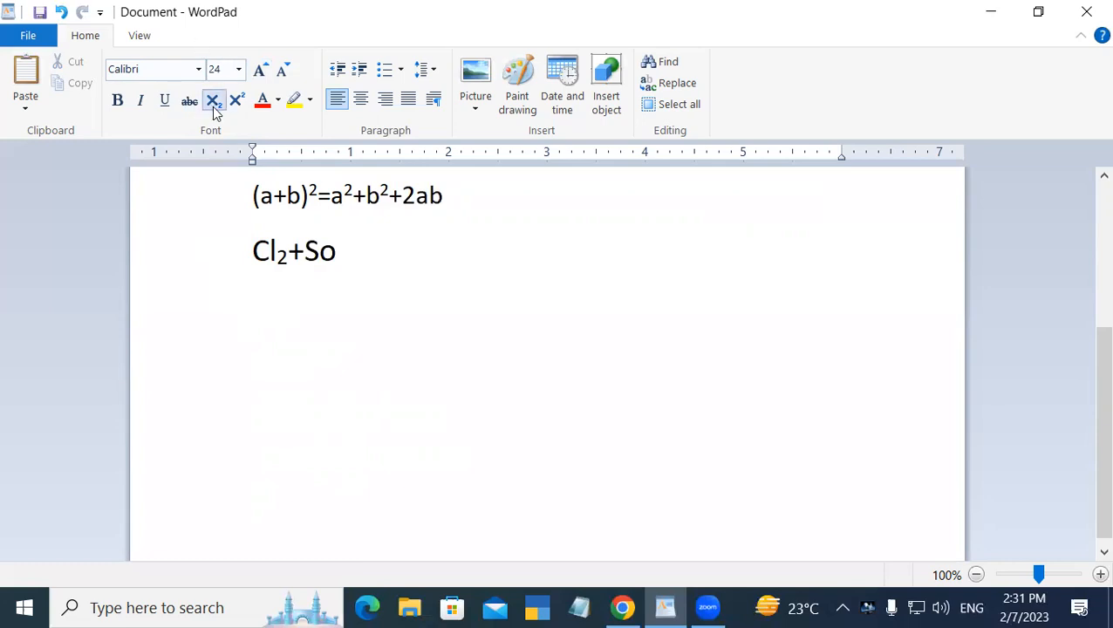
{"action": "type", "text": "4"}
Type (subscript) after the chemical formula
{"action": "type", "text": "(subs"}
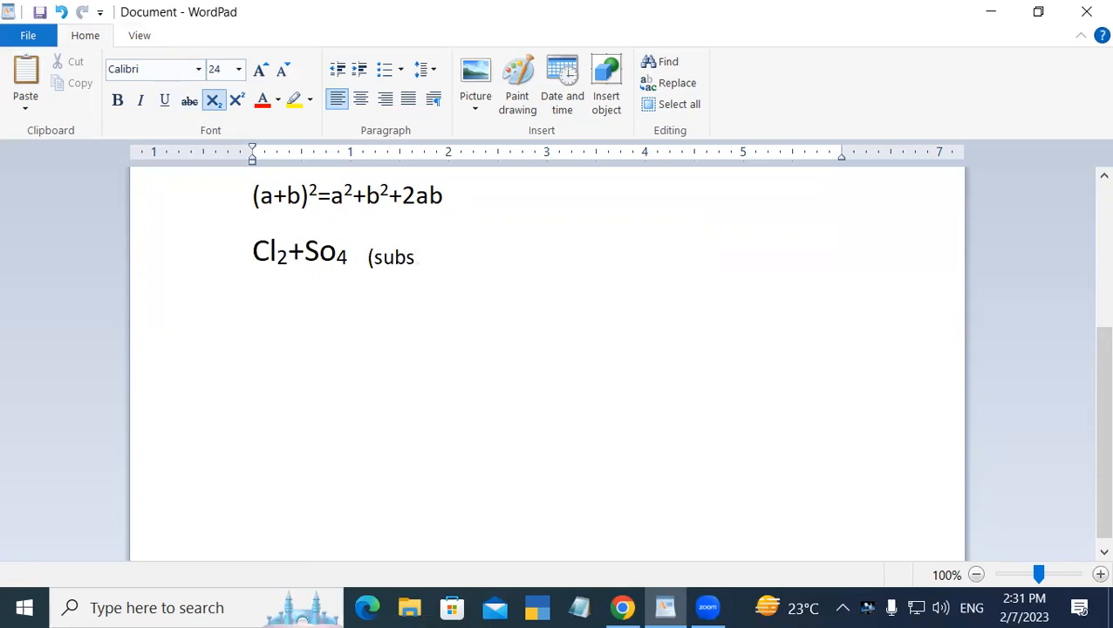
{"action": "type", "text": "cript"}
{"action": "type", "text": ")"}
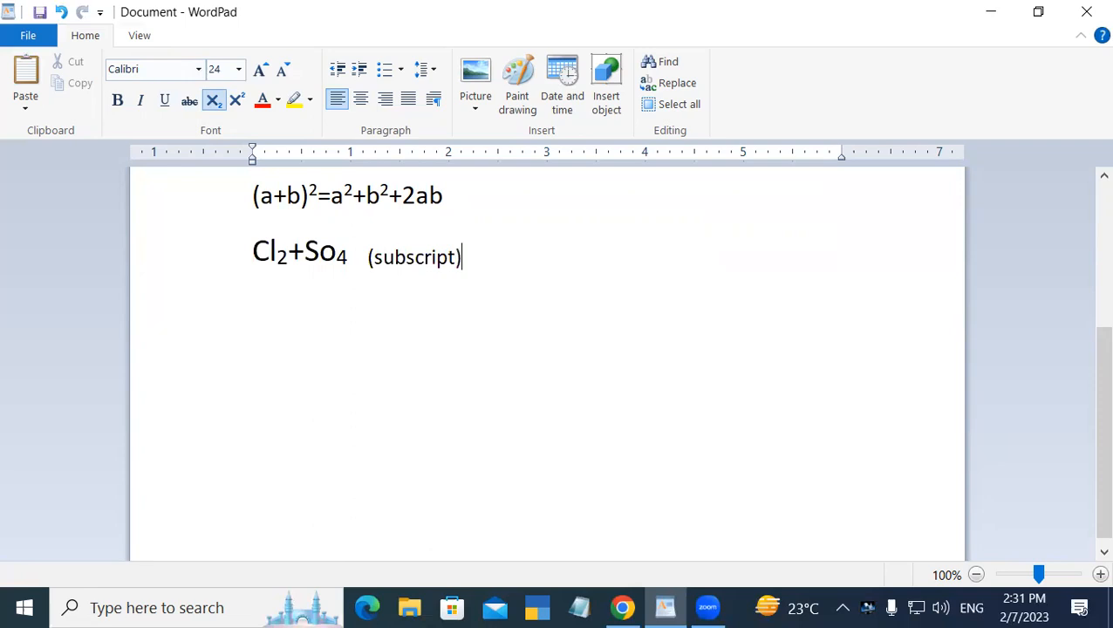